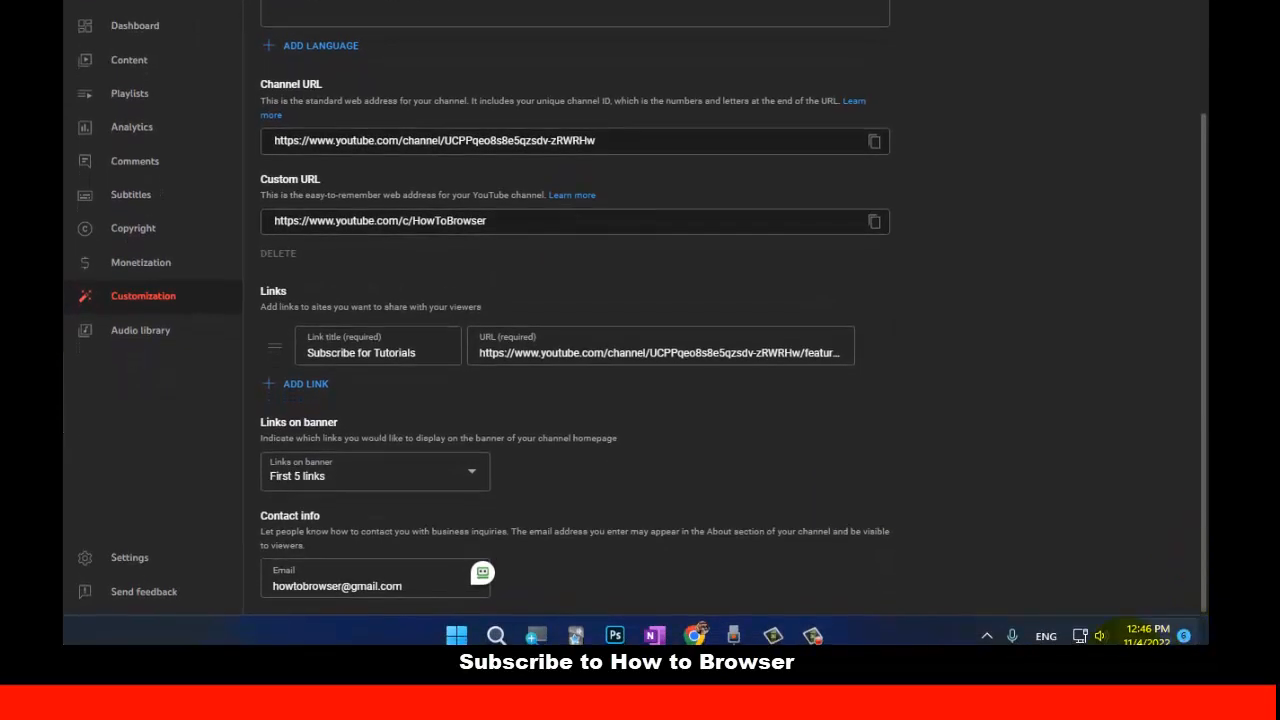
Reach the Windows Security dashboard from the hidden tray icon's quick options
left_click(987, 640)
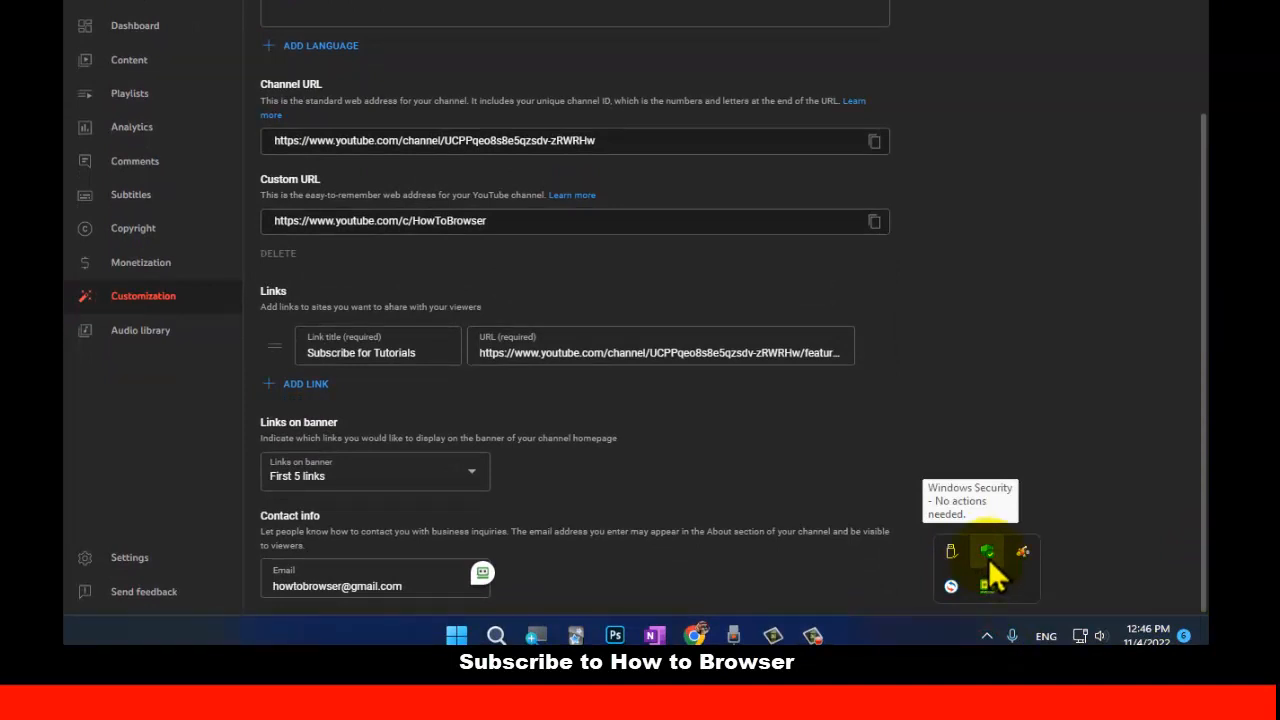
right_click(986, 555)
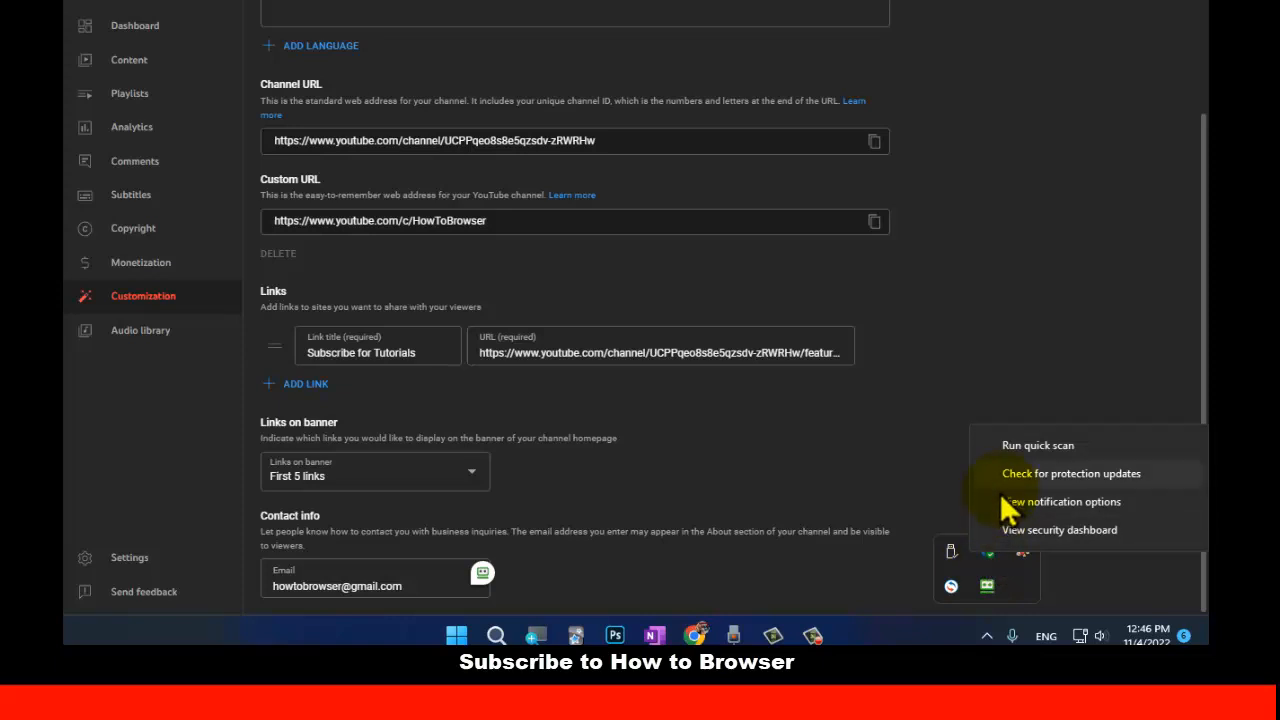
left_click(950, 486)
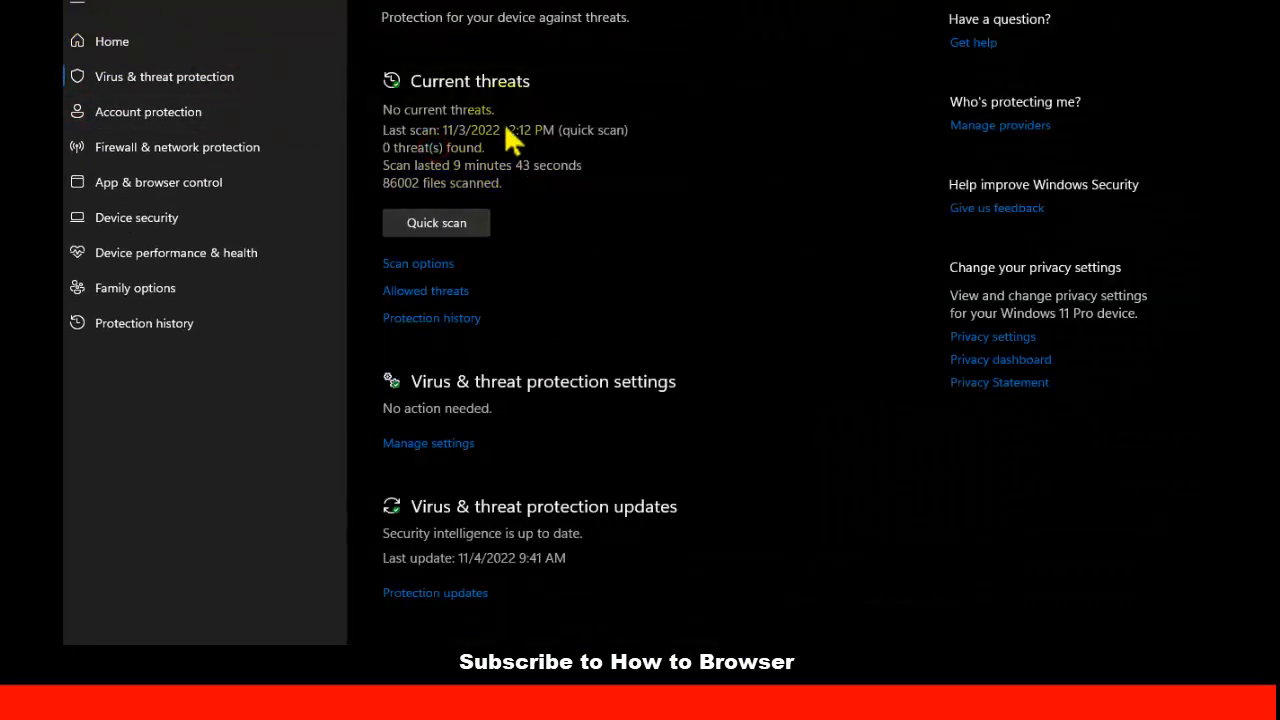
Switch Real-time protection off under Virus & threat protection settings
left_click(443, 444)
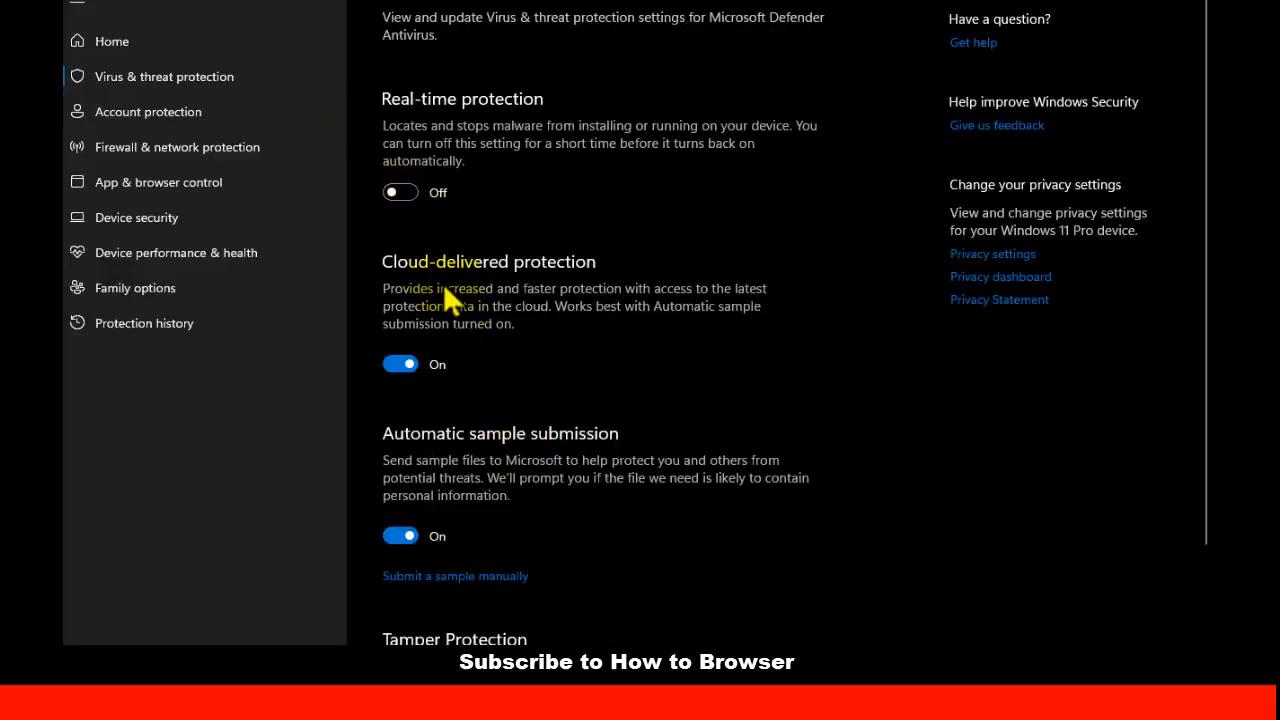
left_click(400, 218)
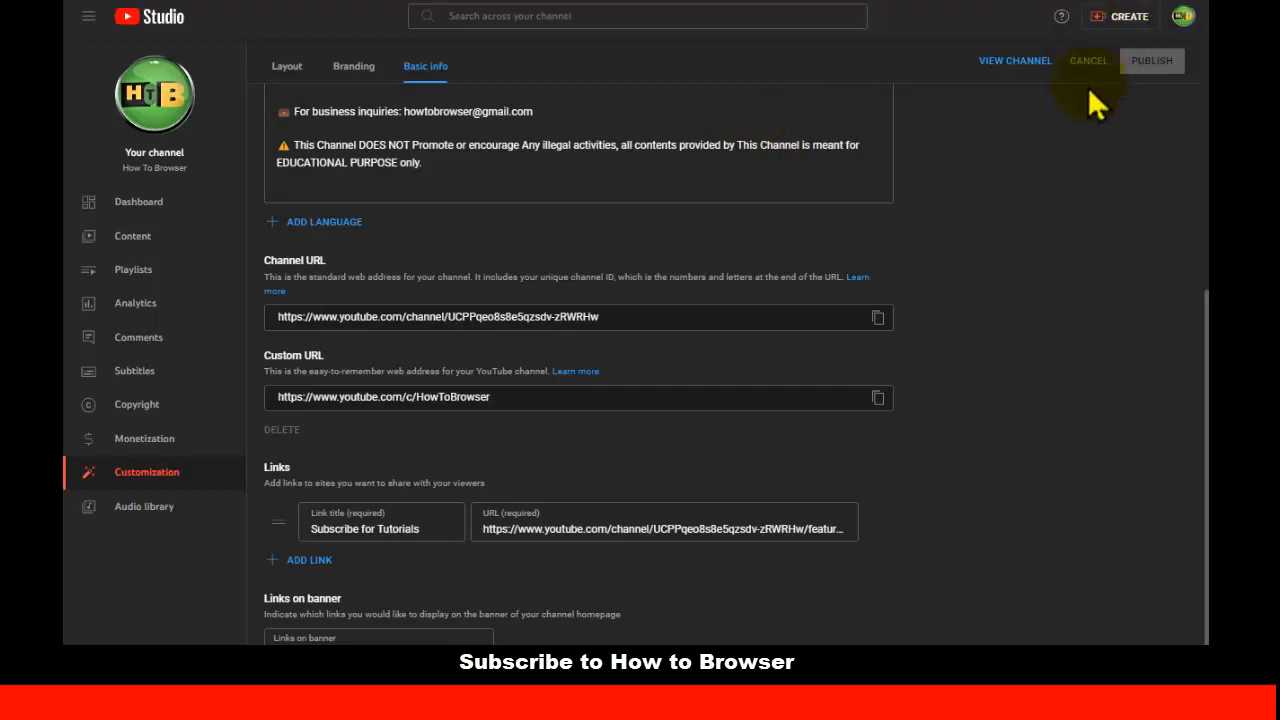
Reach Clear browsing data under Chrome's Privacy and security settings
left_click(1196, 4)
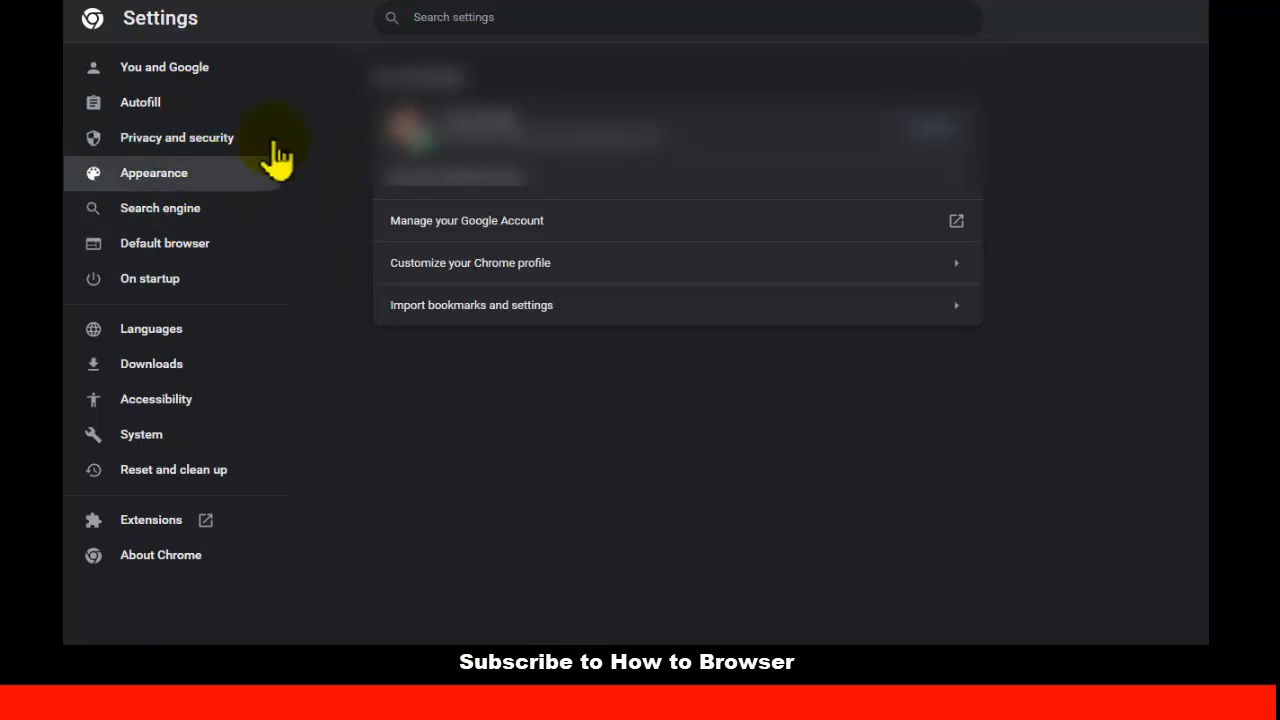
left_click(185, 140)
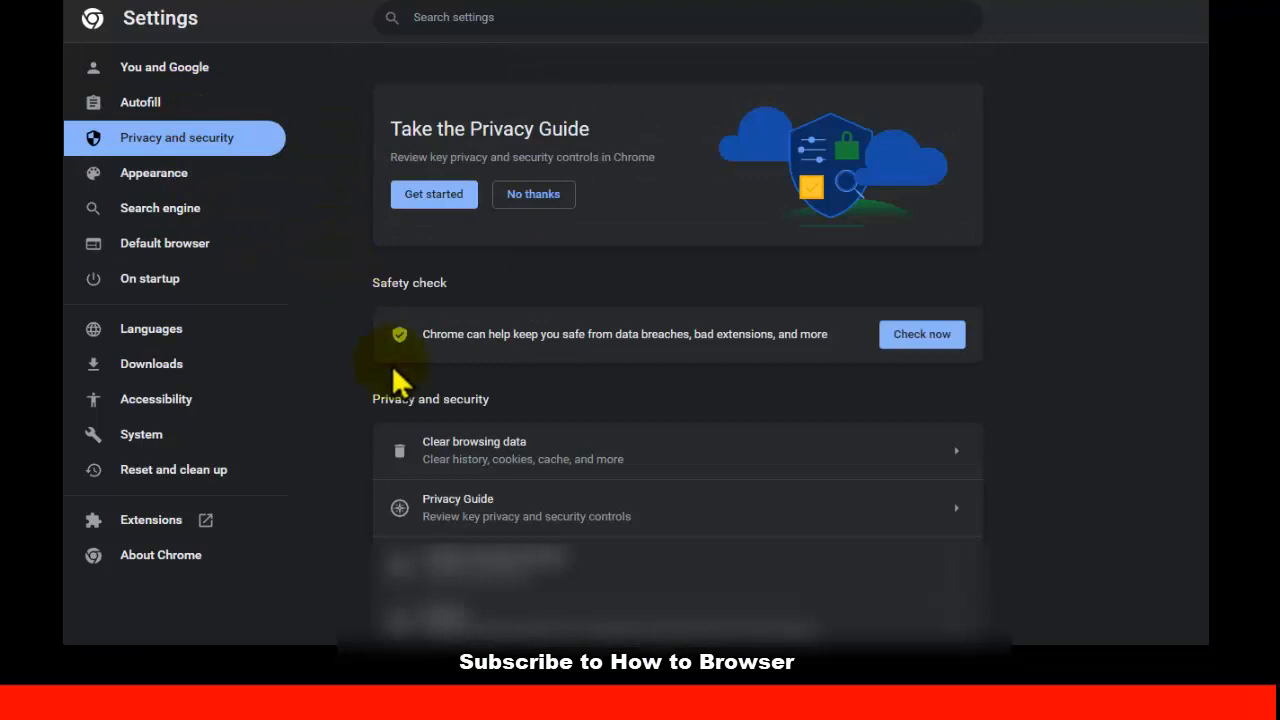
left_click(482, 470)
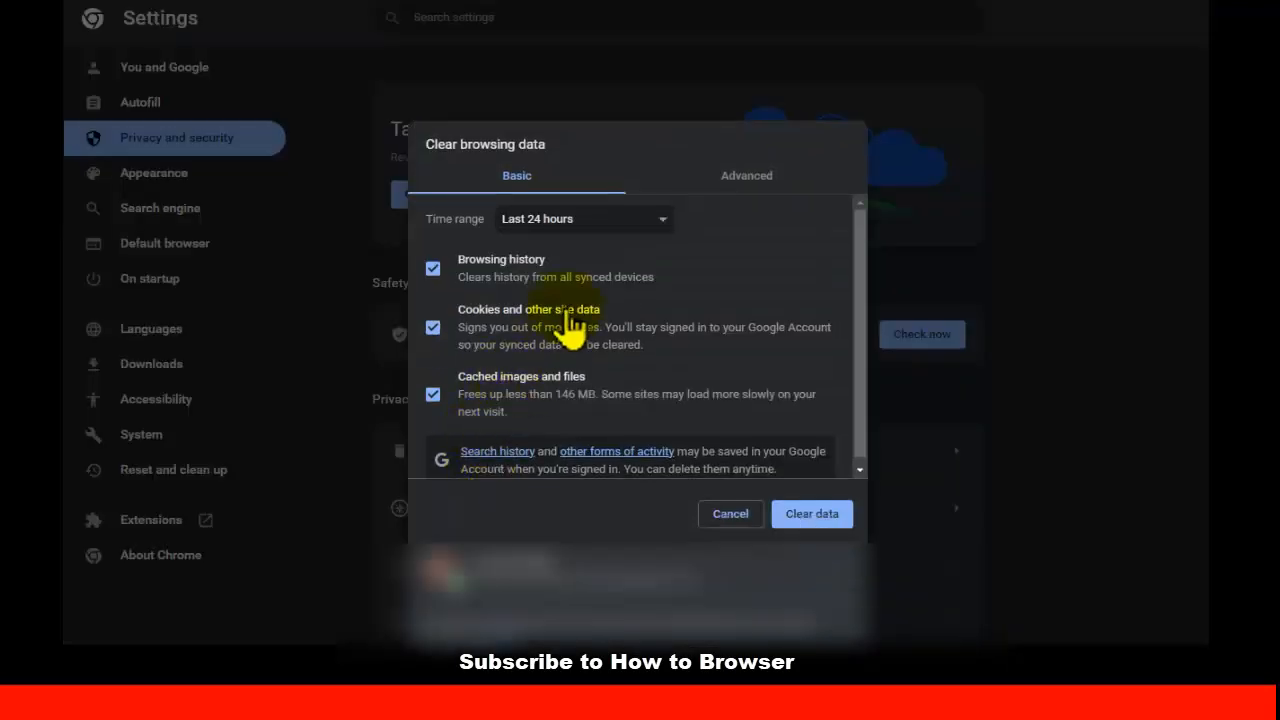
Clear browsing history for All time, keeping cookies and cached images and files
left_click(560, 220)
left_click(566, 297)
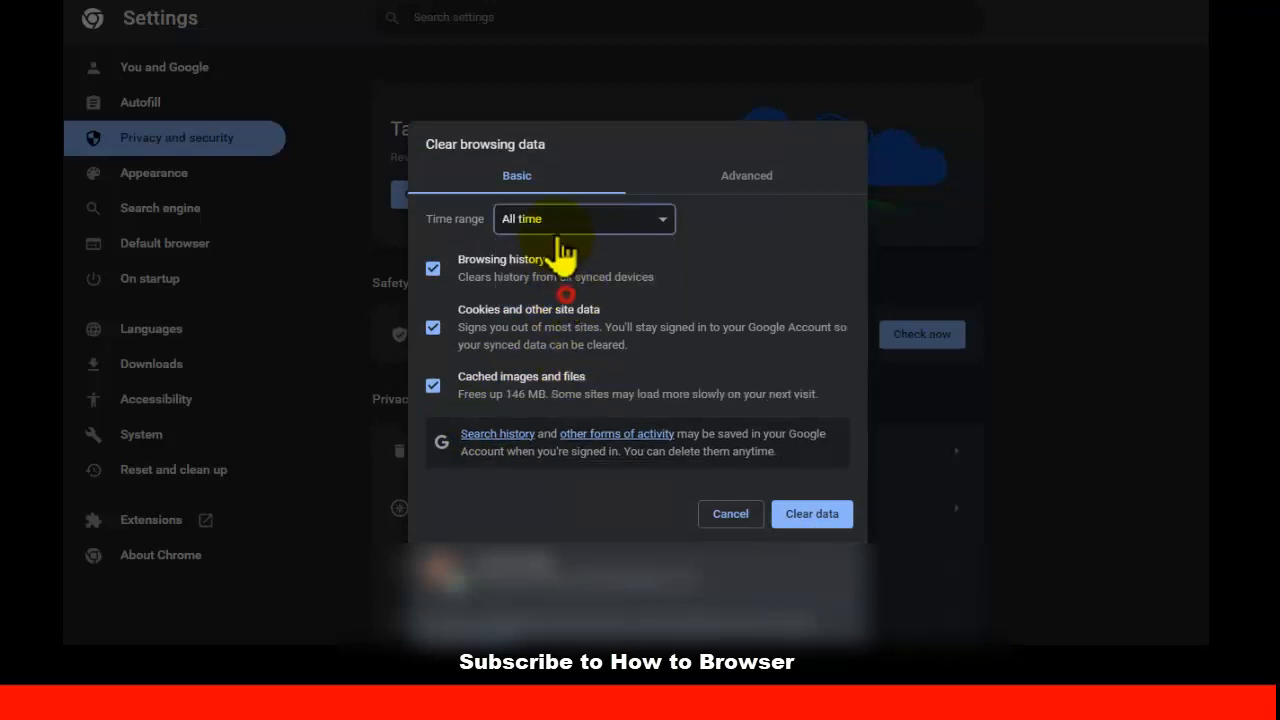
left_click(432, 386)
left_click(432, 327)
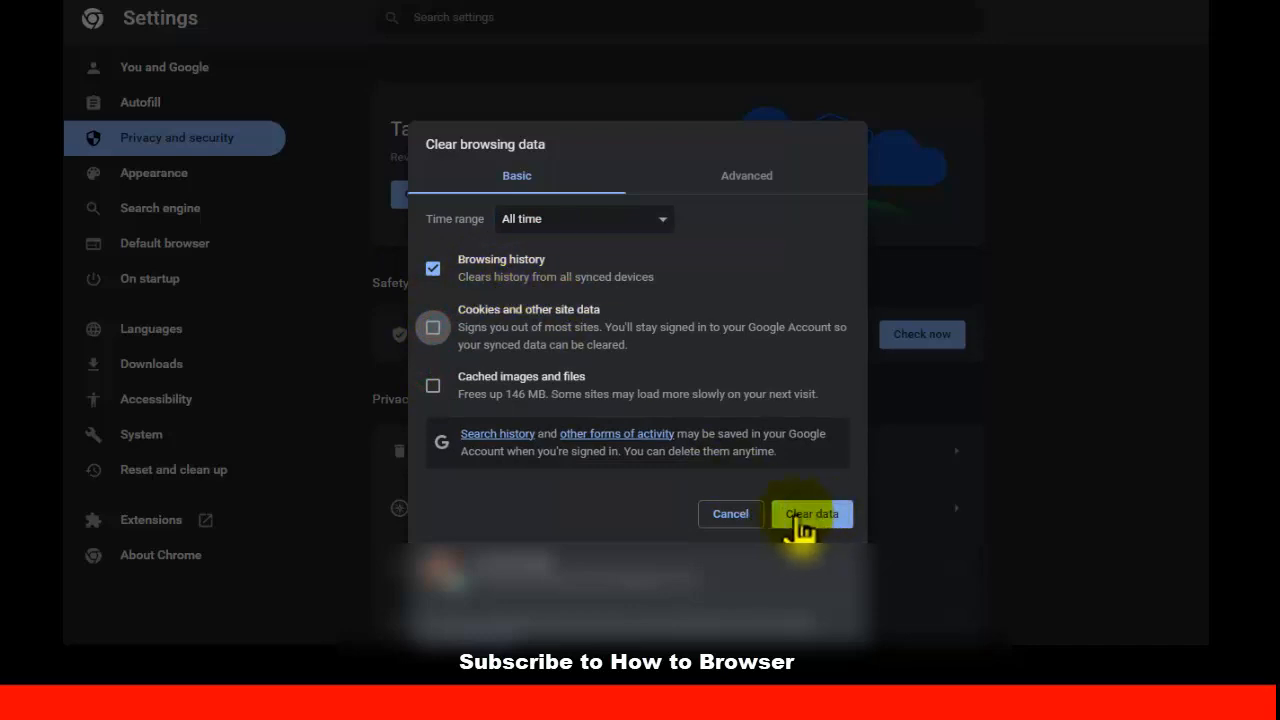
left_click(755, 515)
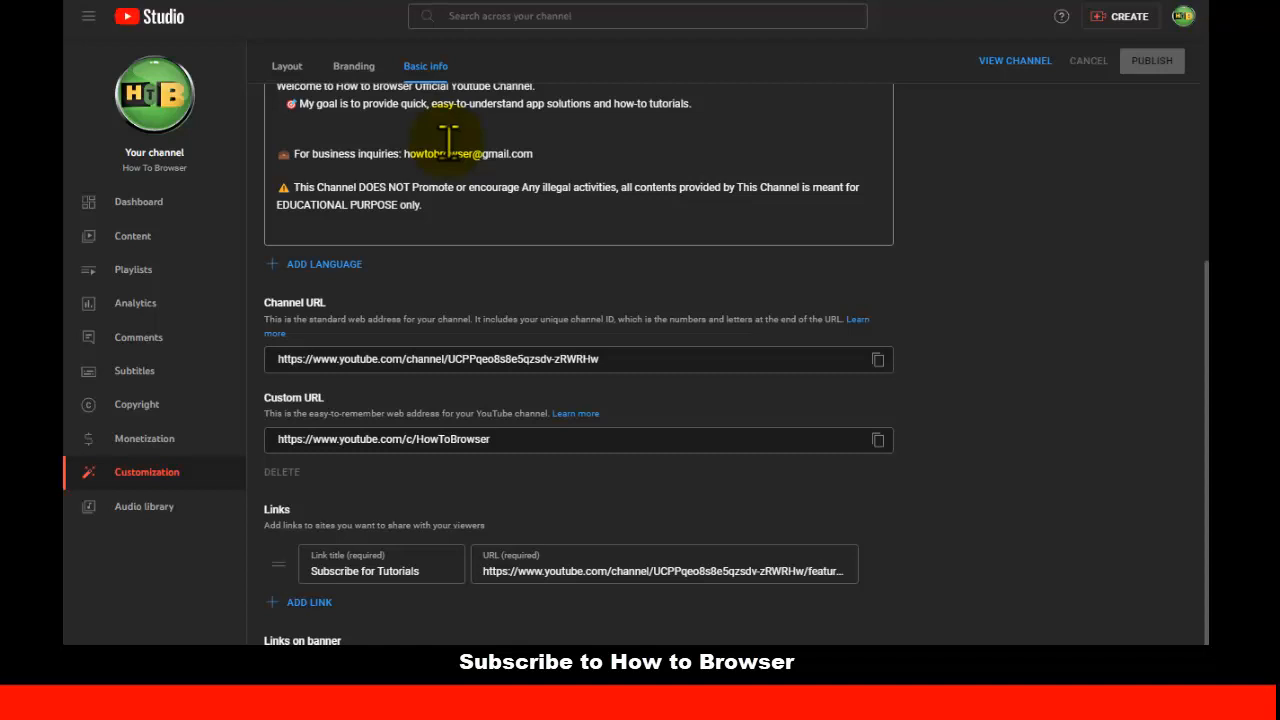
triple_click(425, 439)
left_click(300, 425)
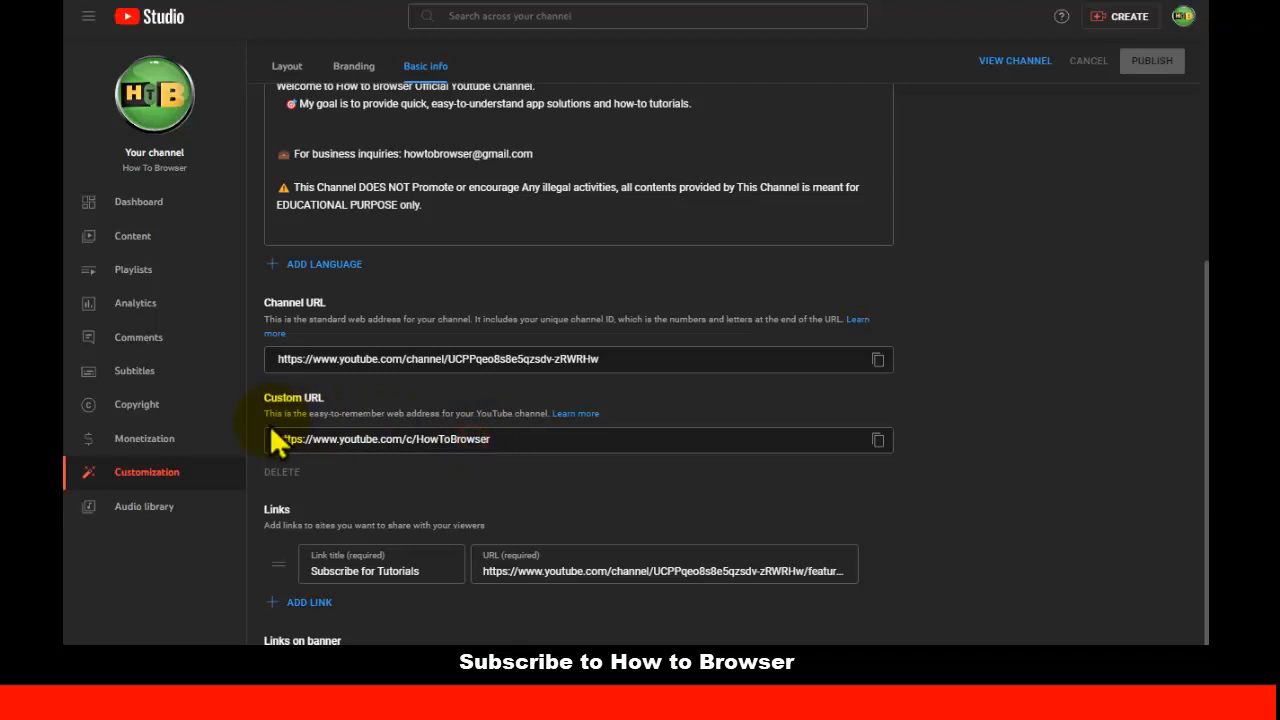
double_click(500, 438)
left_click(492, 441)
left_click_drag(416, 439, 505, 450)
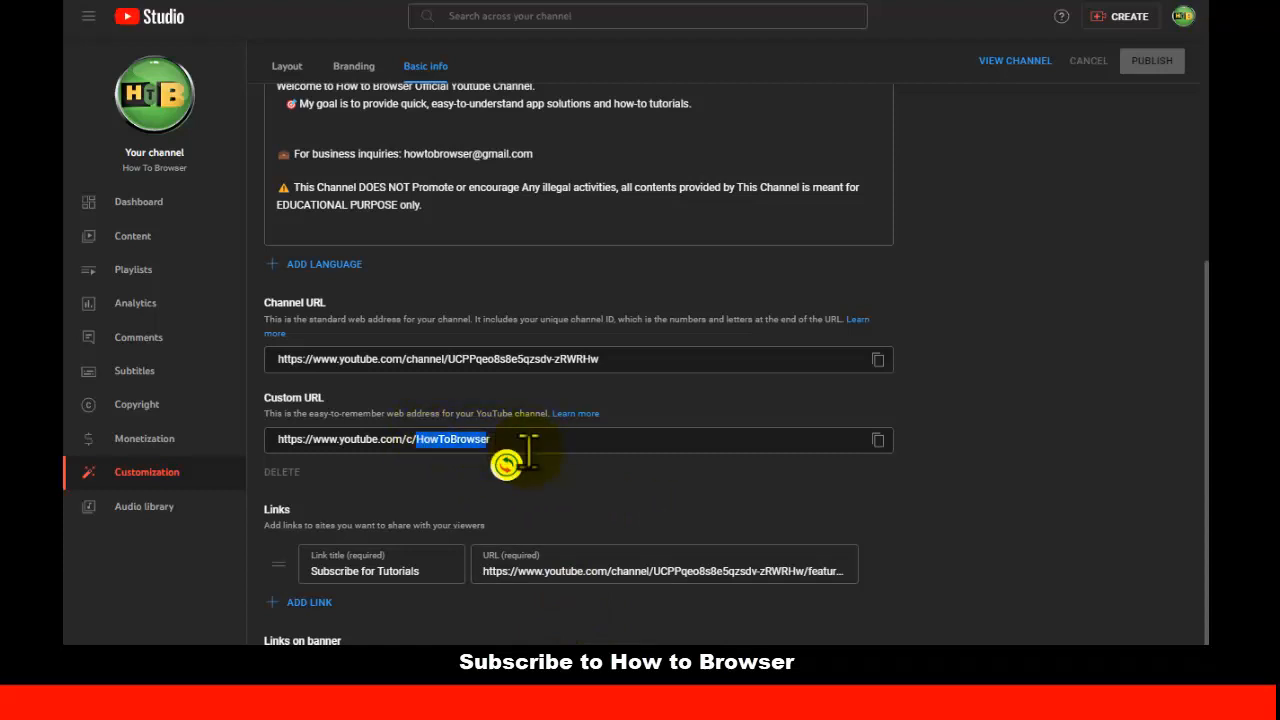